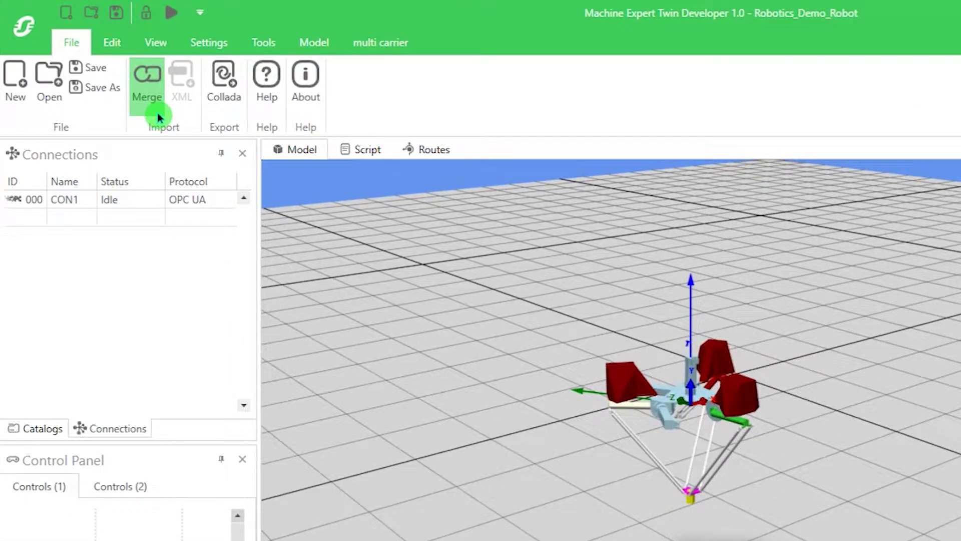
Step: Merge the Robotics_Demo_Conveyor model into the open robot model, reusing sections that already exist
{"action": "left_click", "coordinate": [158, 117]}
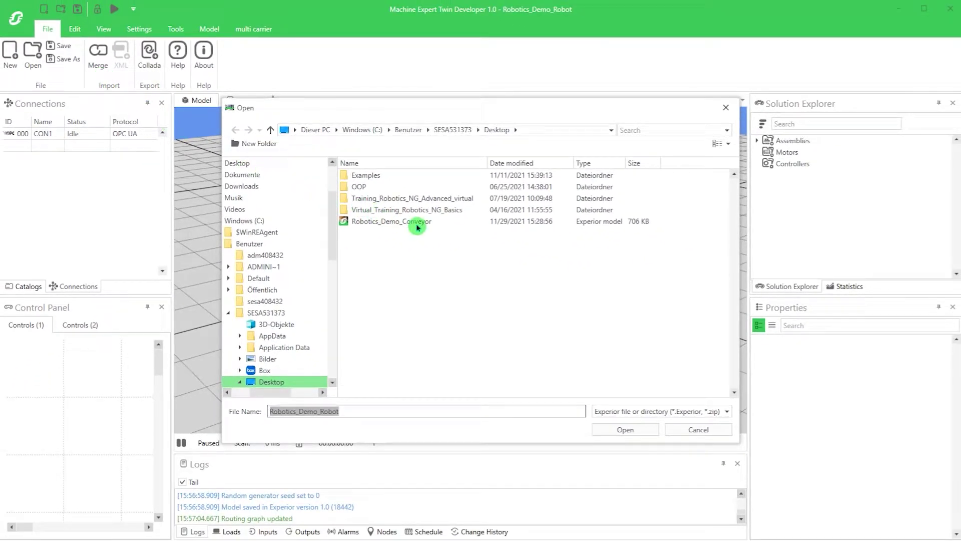
{"action": "left_click", "coordinate": [440, 226]}
{"action": "left_click", "coordinate": [626, 430]}
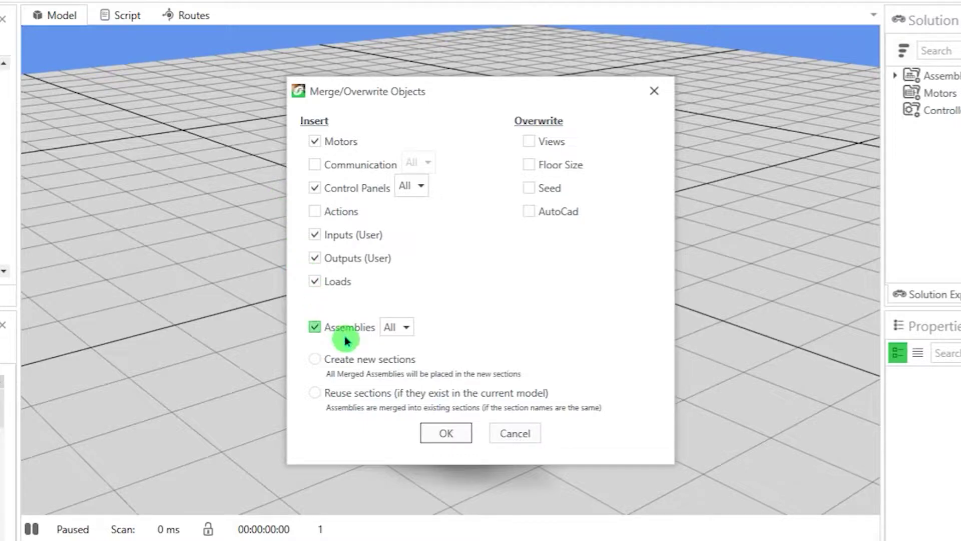
{"action": "left_click", "coordinate": [368, 393]}
{"action": "left_click", "coordinate": [440, 436]}
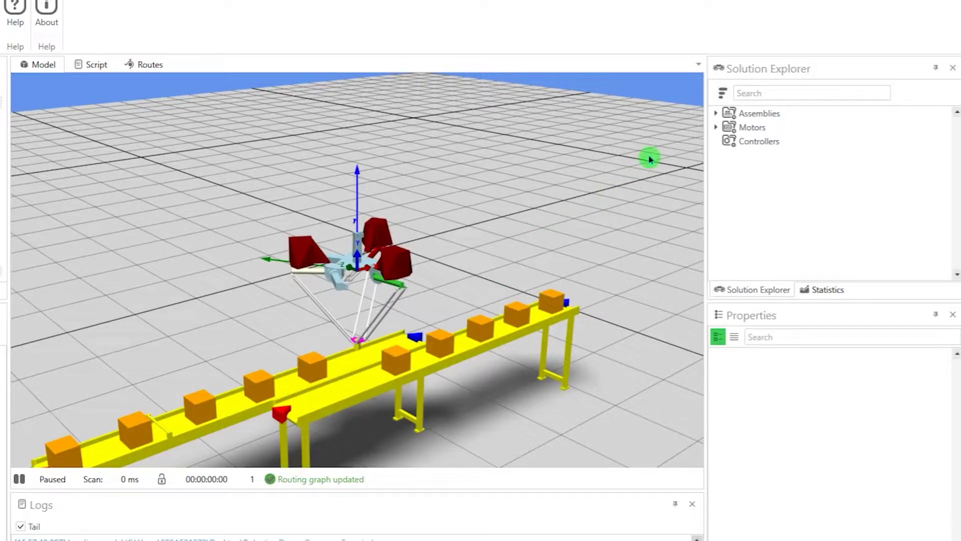
Step: Expand Section1 of the assemblies down to the contents of Conveyors and VRKP4S0RNC00000
{"action": "left_click", "coordinate": [716, 114]}
{"action": "left_click", "coordinate": [730, 127]}
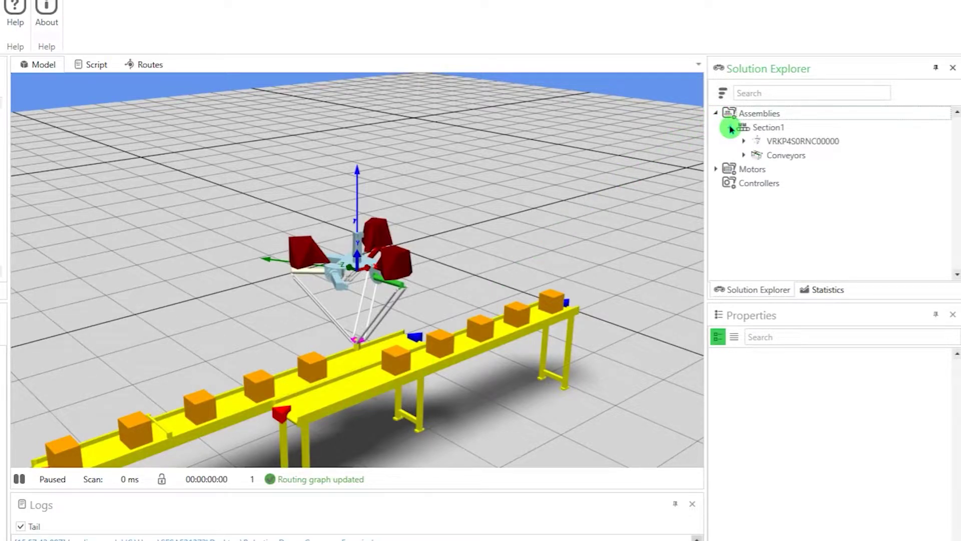
{"action": "left_click", "coordinate": [744, 156]}
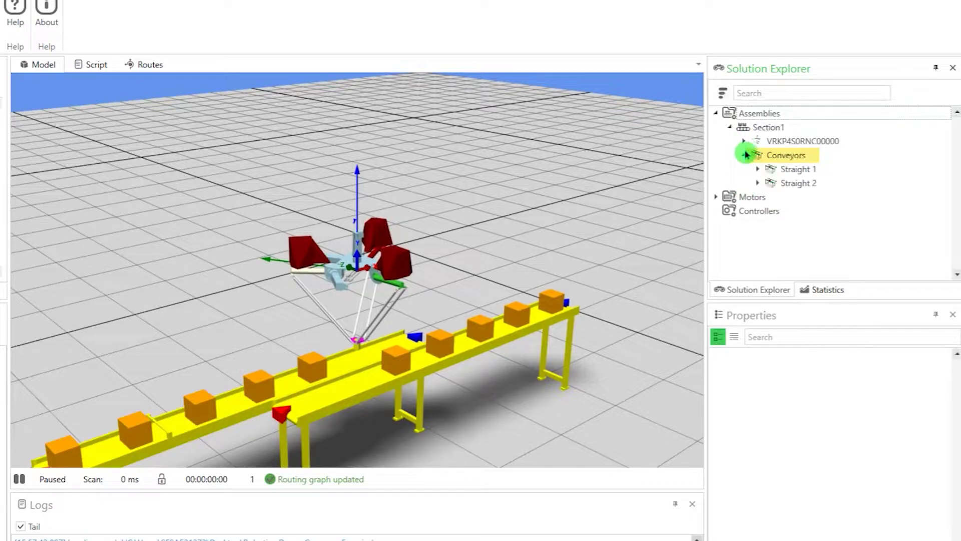
{"action": "left_click", "coordinate": [745, 142]}
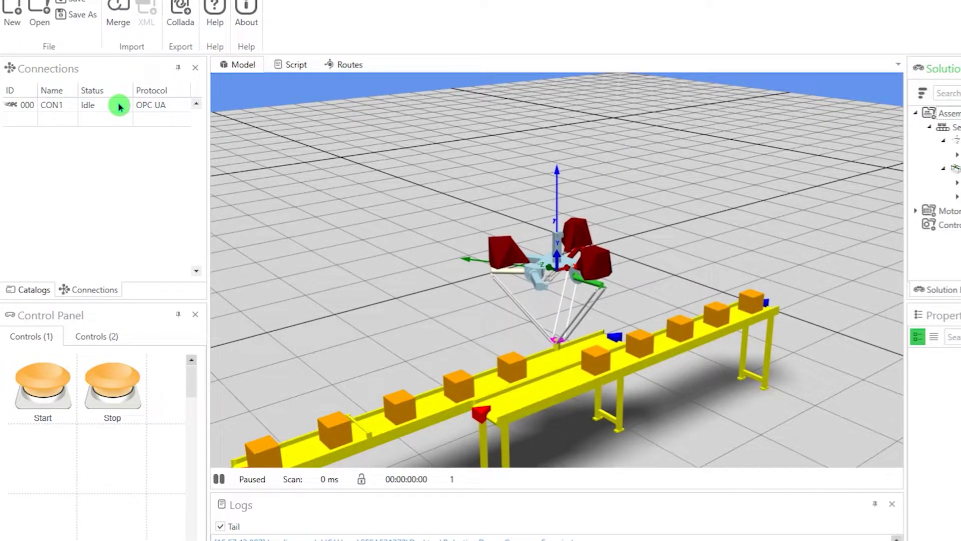
Step: Connect the OPC UA connection CON1 and accept its untrusted certificate
{"action": "left_click", "coordinate": [117, 105]}
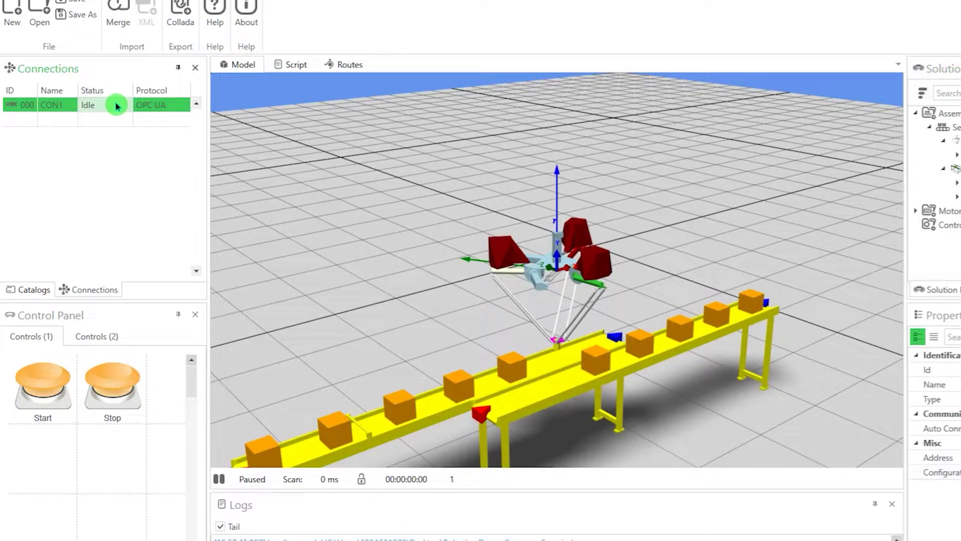
{"action": "right_click", "coordinate": [116, 106]}
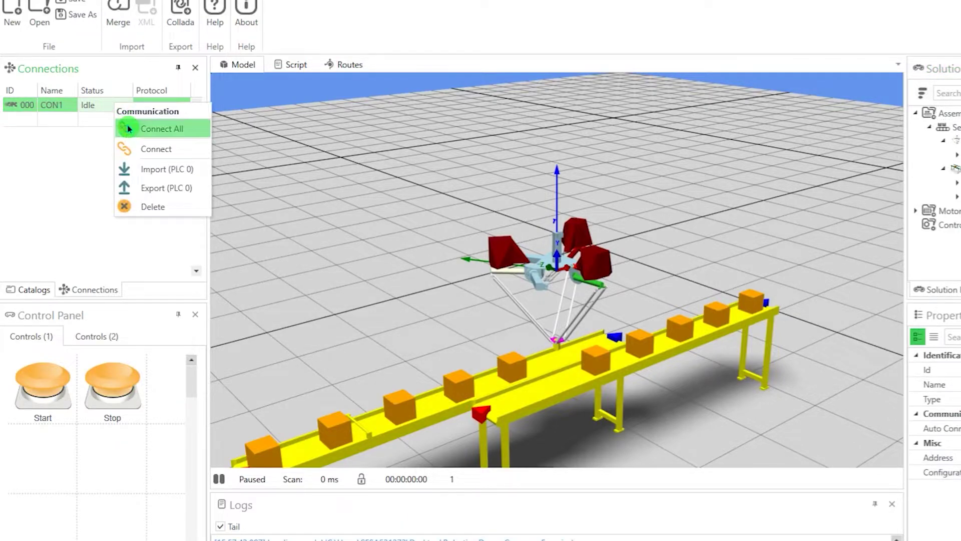
{"action": "left_click", "coordinate": [143, 148]}
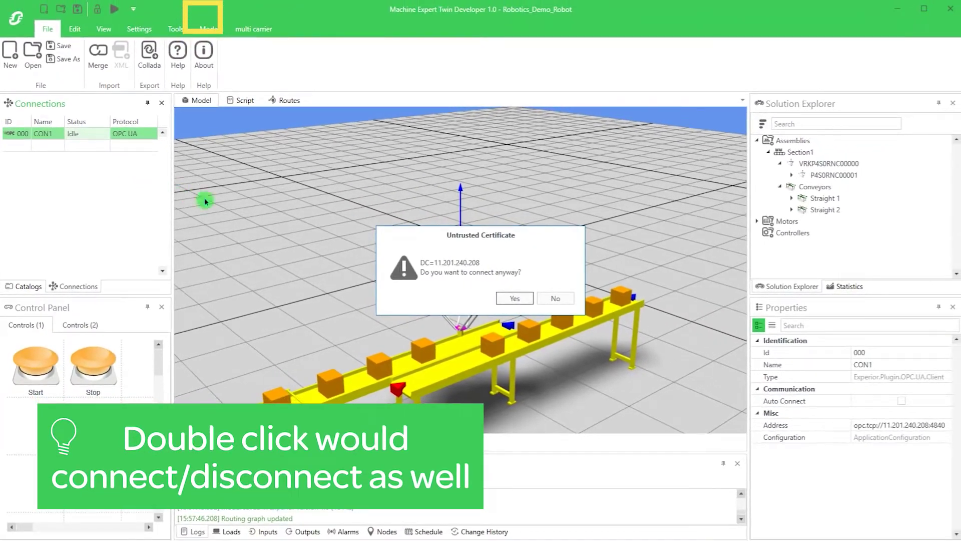
{"action": "left_click", "coordinate": [510, 297]}
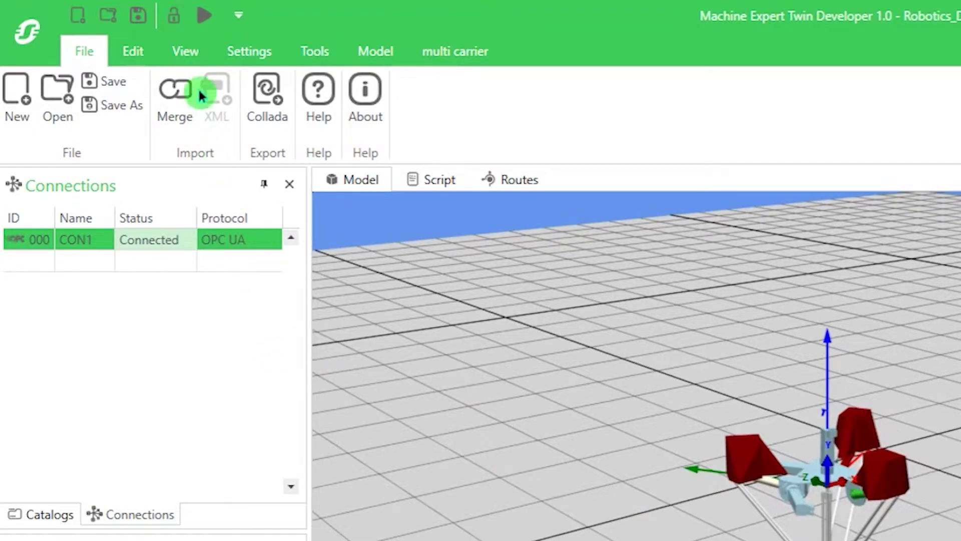
Step: Run the simulation, show the model's time and load controls, and trigger the Start control to set the machine in motion
{"action": "left_click", "coordinate": [197, 24]}
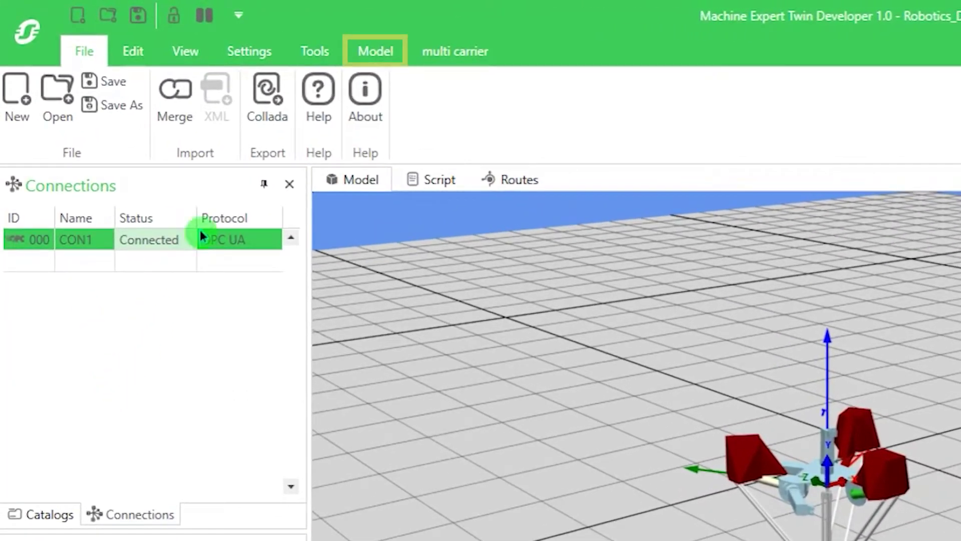
{"action": "left_click", "coordinate": [362, 56]}
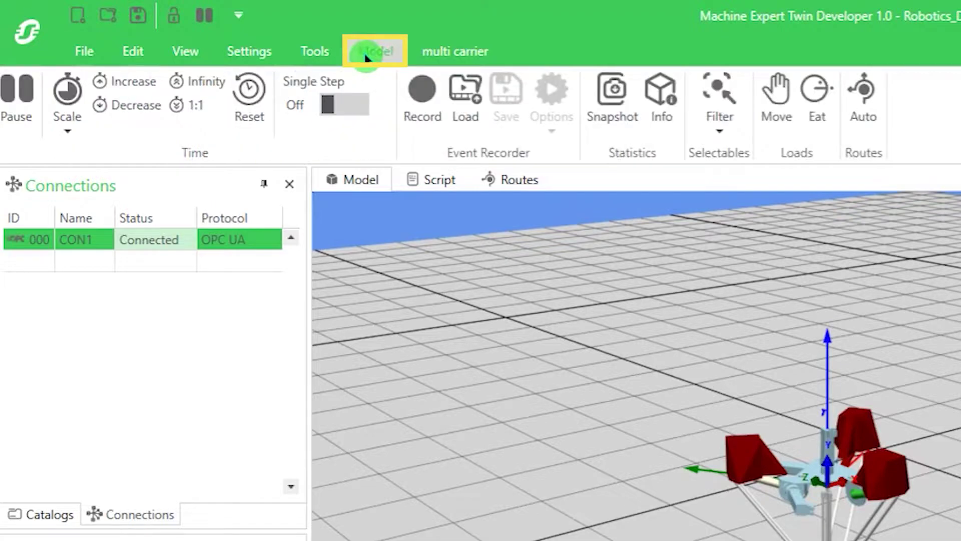
{"action": "left_click", "coordinate": [807, 117]}
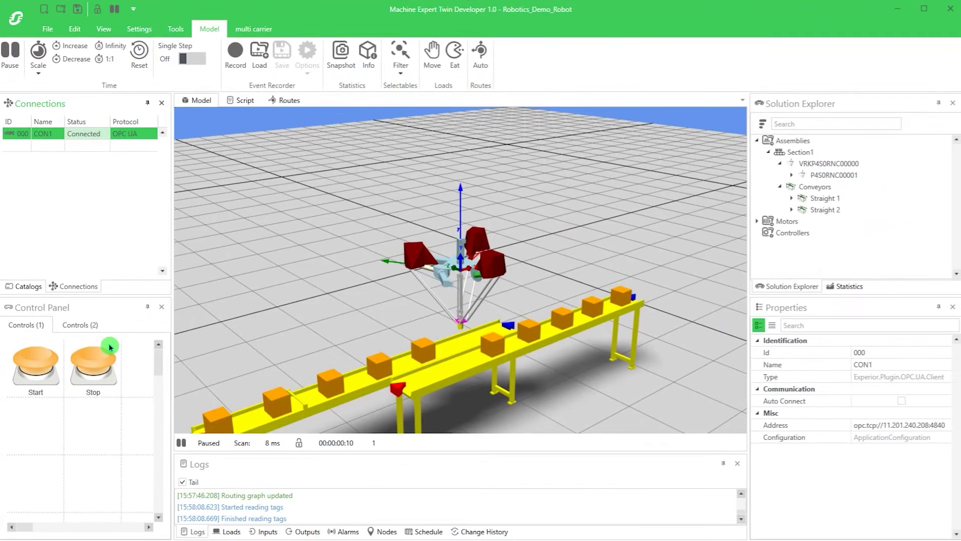
{"action": "left_click", "coordinate": [41, 369]}
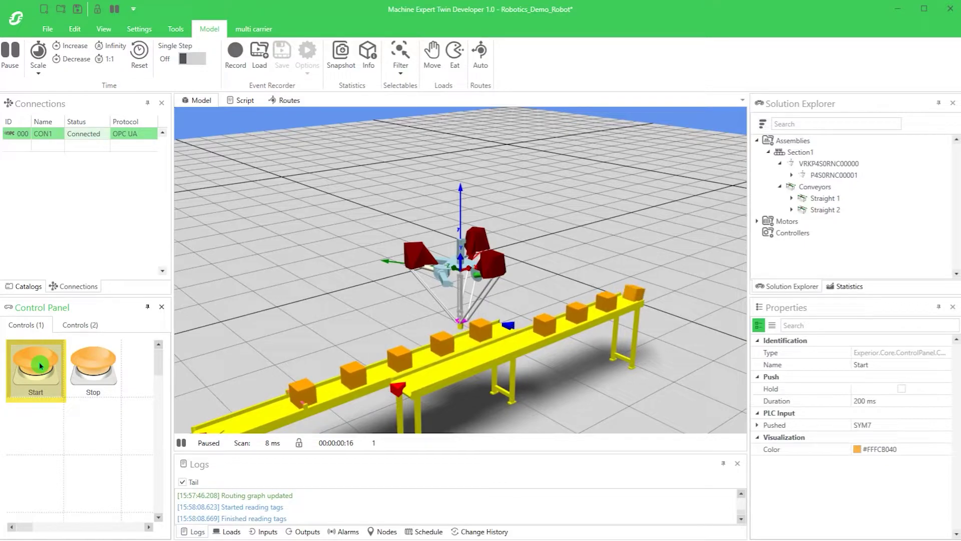
{"action": "left_click", "coordinate": [88, 373]}
Step: Start the load feeder at the beginning of conveyor Straight 1
{"action": "left_click_drag", "start_coordinate": [215, 386], "coordinate": [221, 335]}
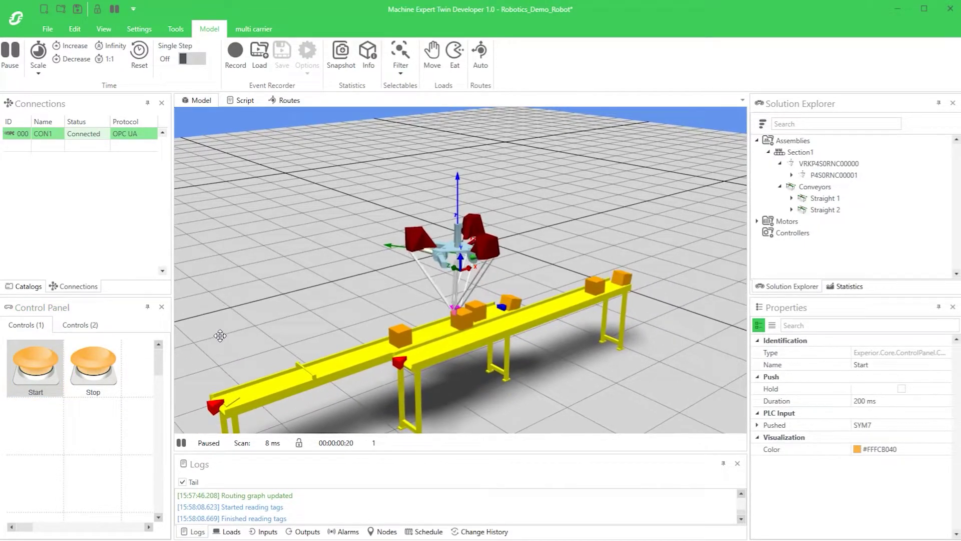
{"action": "right_click", "coordinate": [228, 402]}
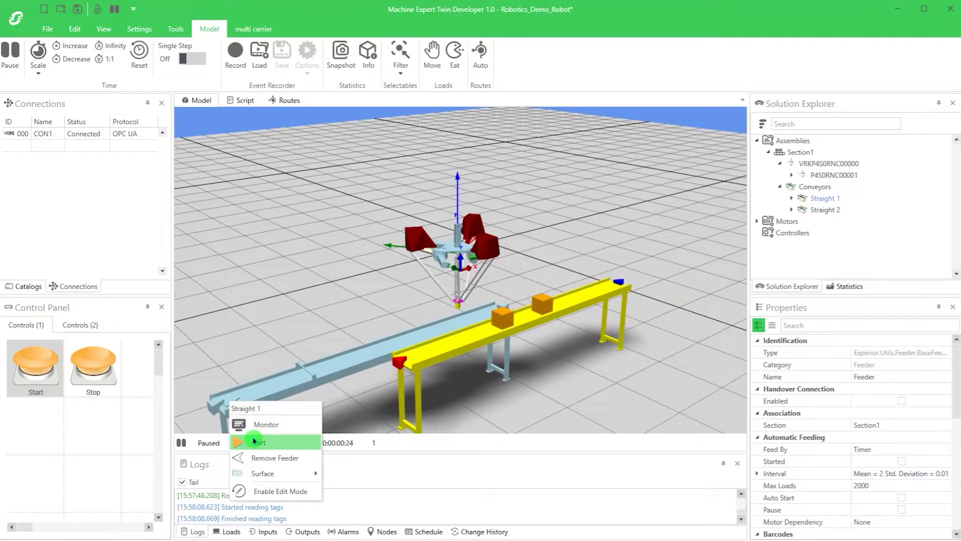
{"action": "left_click", "coordinate": [254, 442]}
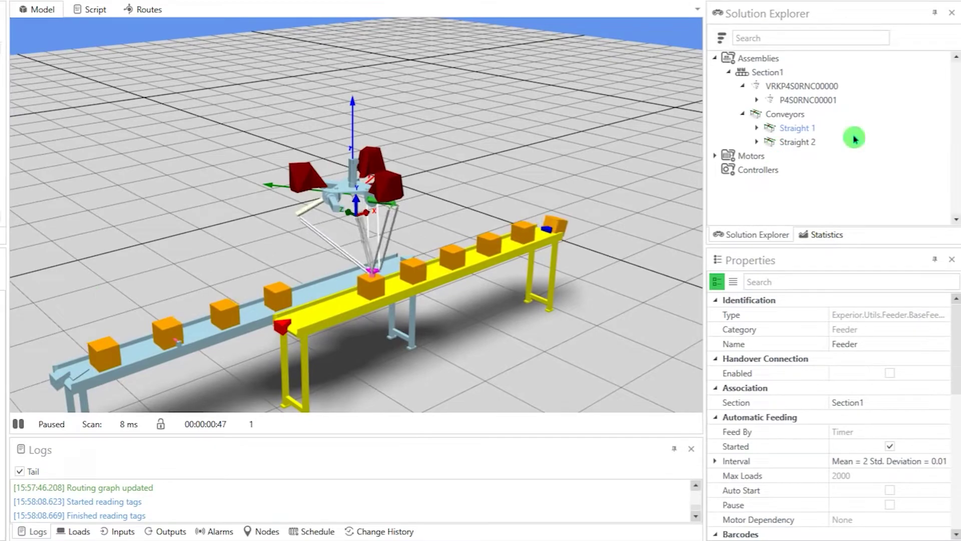
Step: Focus the view on conveyor Straight 1 and review its properties, from boundaries through orientation, position, size and surface
{"action": "double_click", "coordinate": [800, 130]}
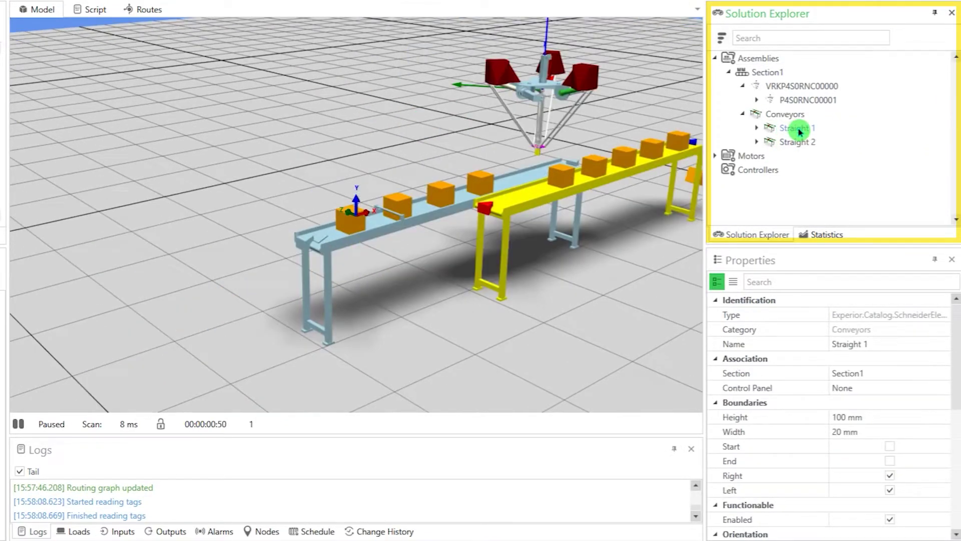
{"action": "left_click_drag", "start_coordinate": [956, 333], "coordinate": [957, 355]}
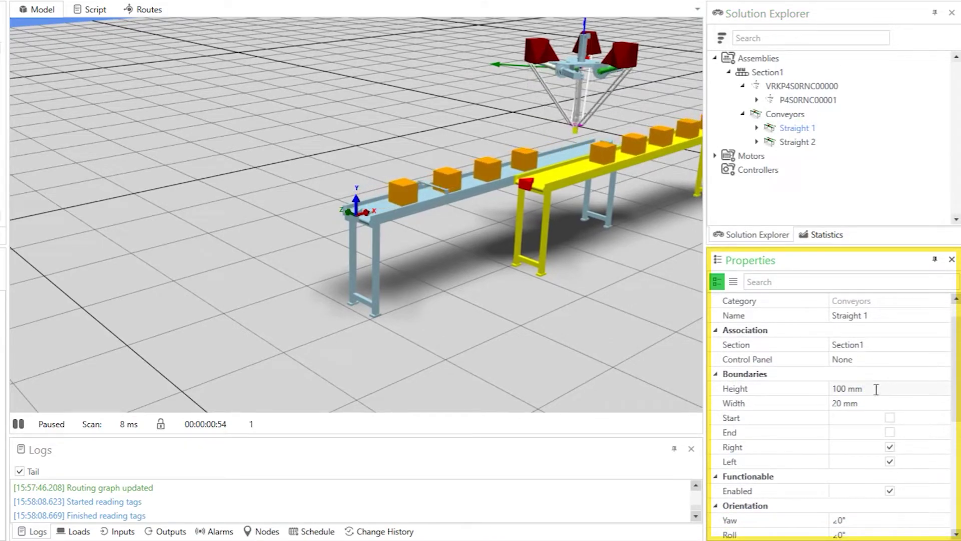
{"action": "left_click", "coordinate": [831, 390]}
{"action": "scroll", "coordinate": [896, 468], "scroll_direction": "down", "scroll_amount": 5}
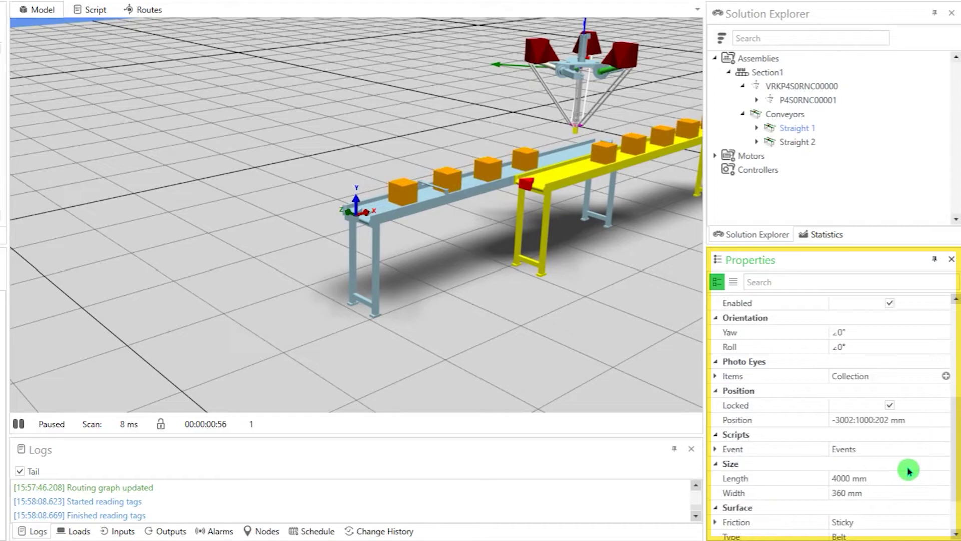
{"action": "scroll", "coordinate": [881, 466], "scroll_direction": "down", "scroll_amount": 1}
{"action": "scroll", "coordinate": [889, 451], "scroll_direction": "up", "scroll_amount": 2}
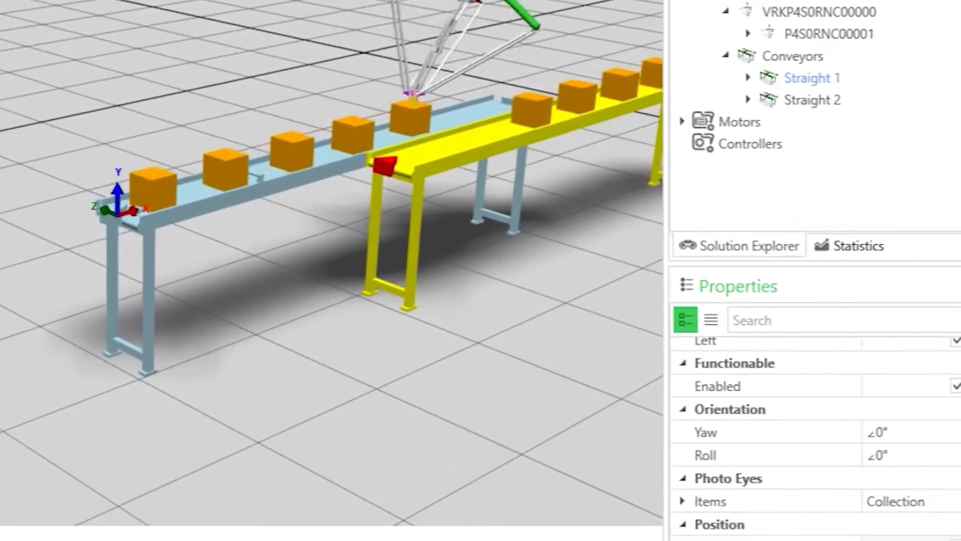
{"action": "scroll", "coordinate": [845, 425], "scroll_direction": "up", "scroll_amount": 4}
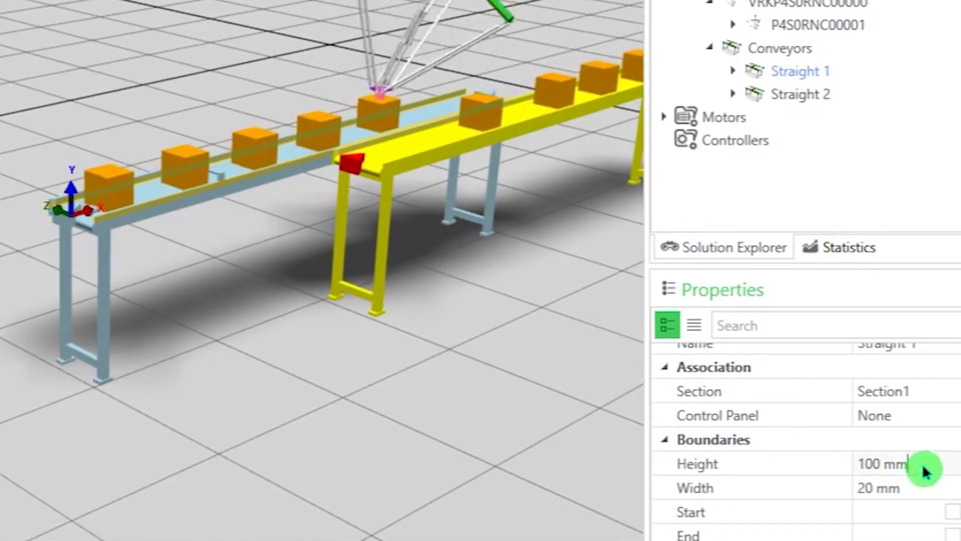
Step: Set the boundary height of conveyor Straight 1 to 80 mm
{"action": "left_click", "coordinate": [833, 464]}
{"action": "type", "text": "80"}
{"action": "key", "text": "Return"}
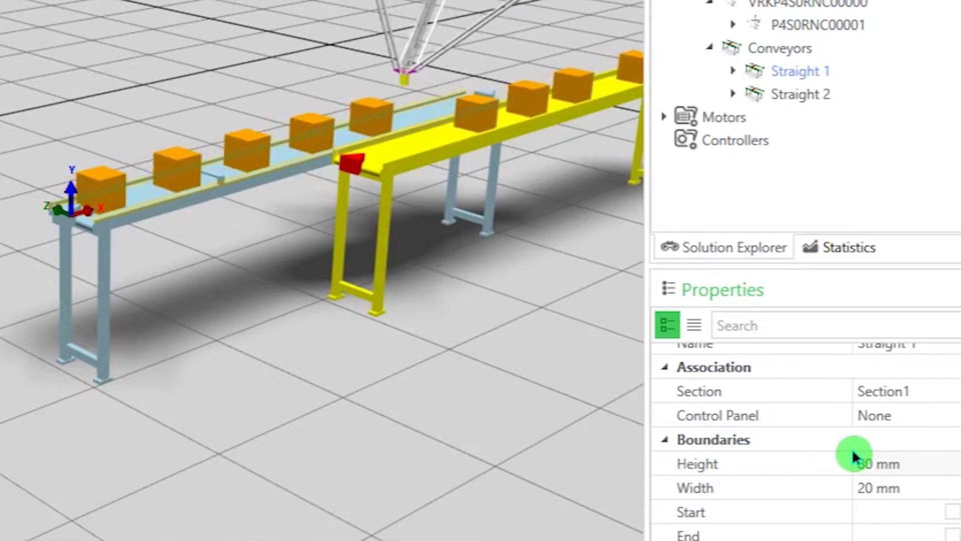
Step: Set the boundary height of conveyor Straight 1 to 40 mm
{"action": "left_click", "coordinate": [912, 463]}
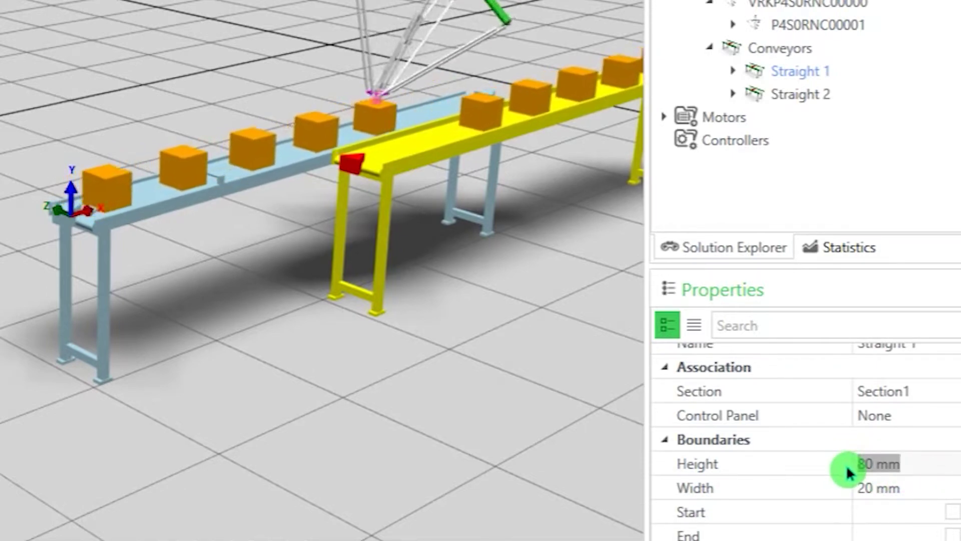
{"action": "type", "text": "40"}
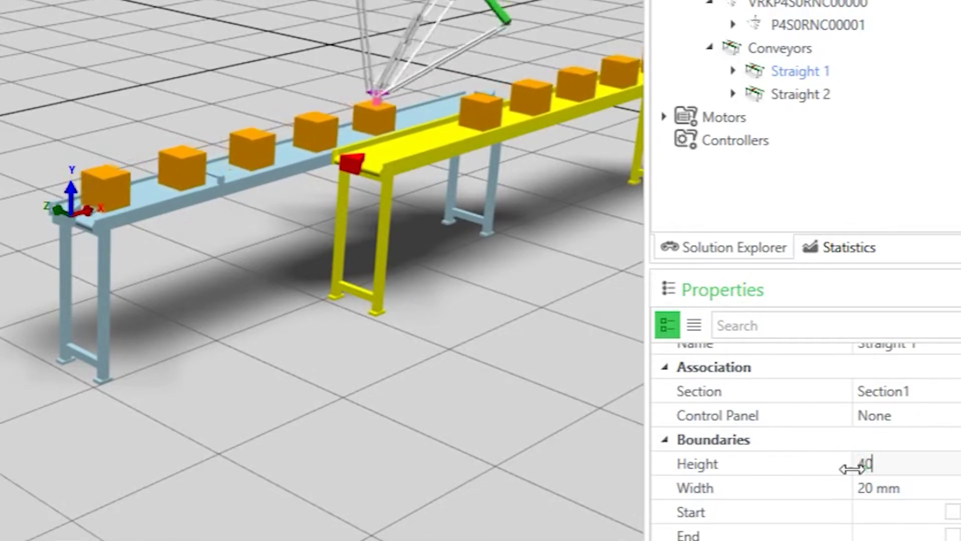
{"action": "key", "text": "Return"}
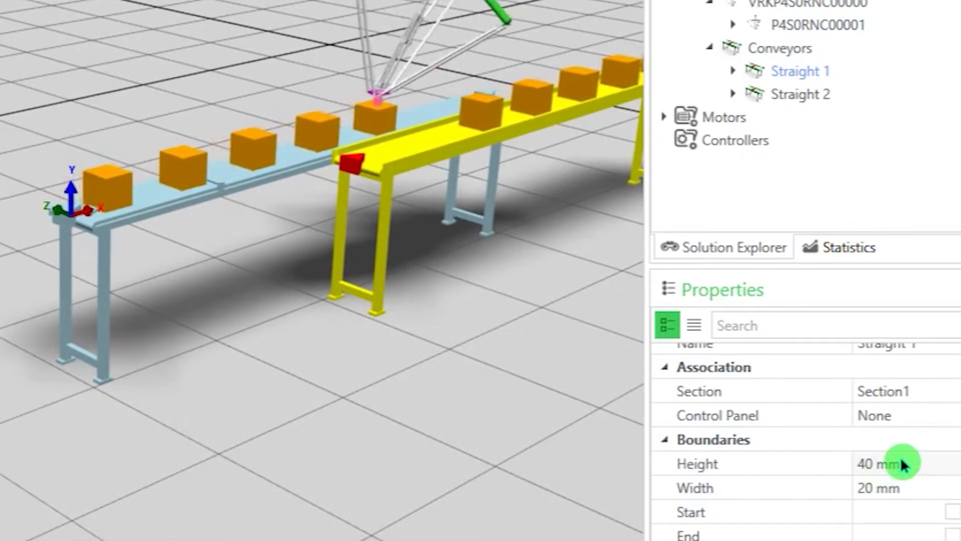